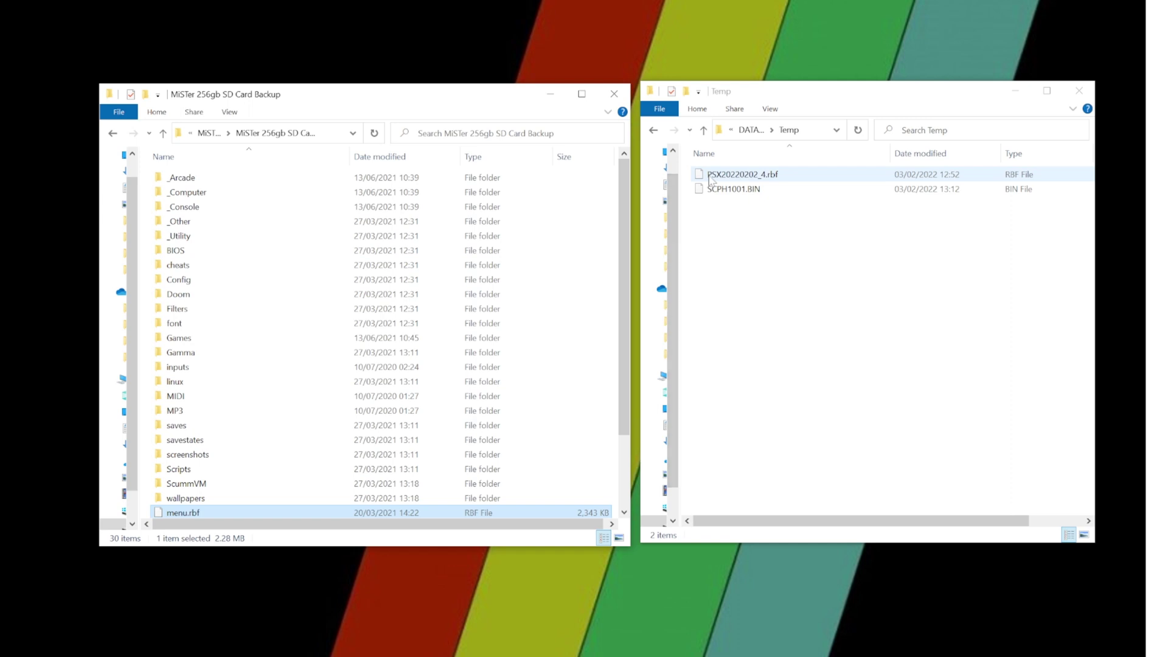
# - Move PSX20220202_4.rbf from the Temp folder into the _Console folder of the SD card backup
pyautogui.moveTo(710, 178); pyautogui.dragTo(162, 209)
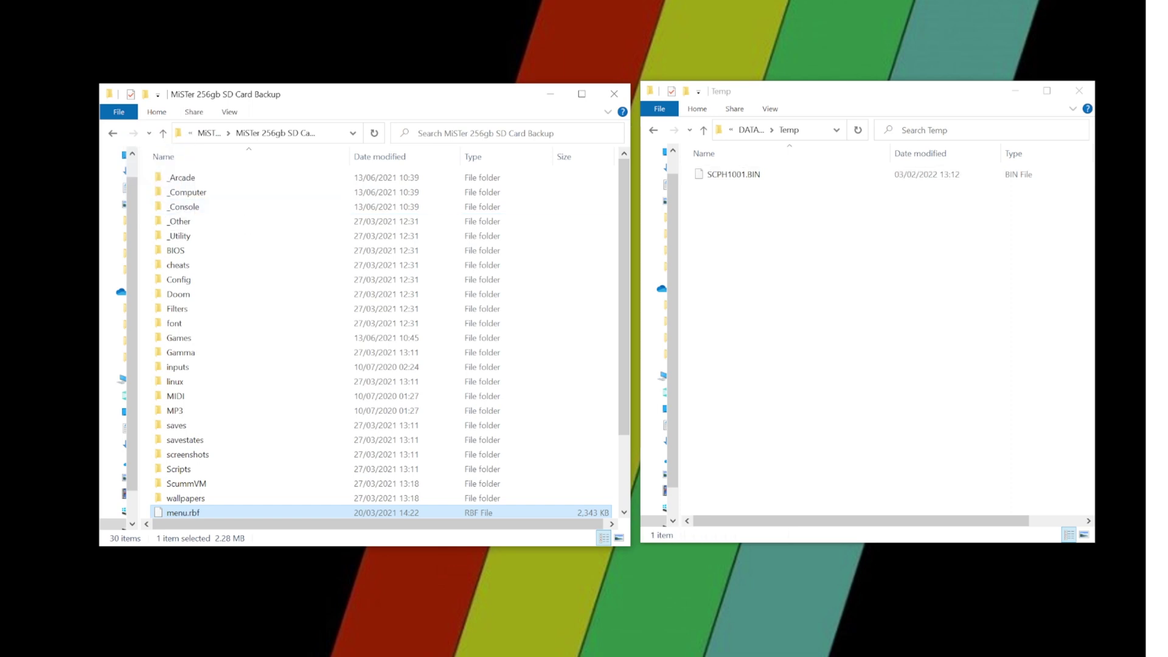
# - Rename SCPH1001.BIN in the Temp folder to boot.rom, accepting the change of file extension
pyautogui.rightClick(723, 180)
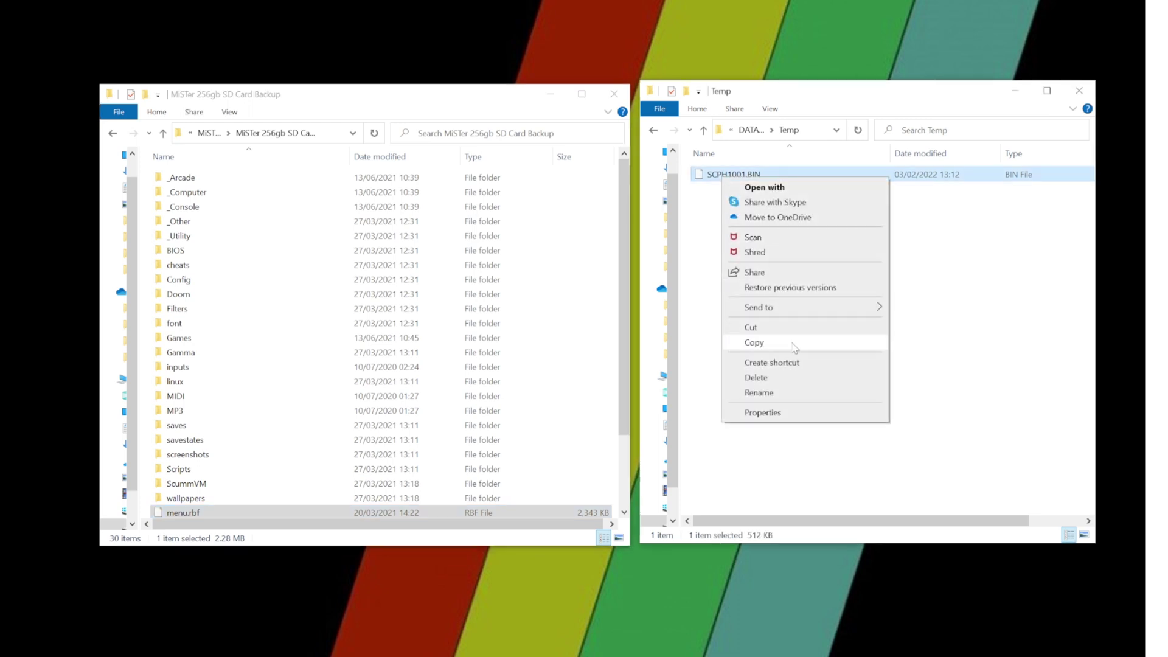
pyautogui.click(760, 392)
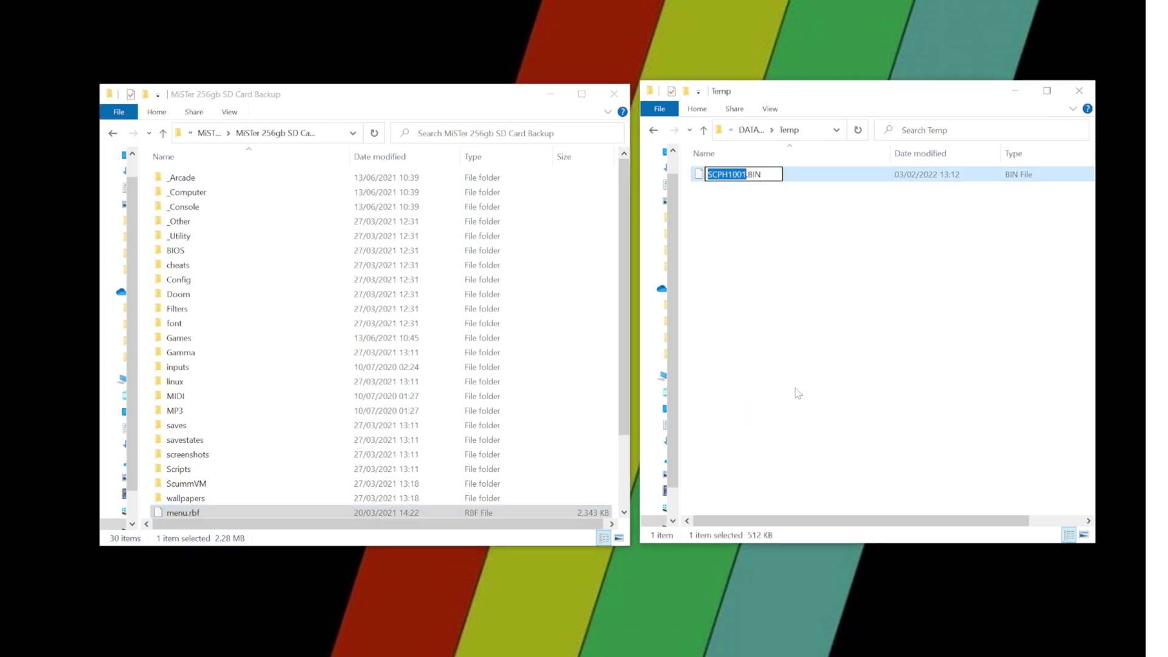
pyautogui.press('End')
pyautogui.press('BackSpace')
pyautogui.press('BackSpace')
pyautogui.press('BackSpace')
pyautogui.press('BackSpace')
pyautogui.press('BackSpace')
pyautogui.press('BackSpace')
pyautogui.press('BackSpace')
pyautogui.press('BackSpace')
pyautogui.press('BackSpace')
pyautogui.press('BackSpace')
pyautogui.press('BackSpace')
pyautogui.press('BackSpace')
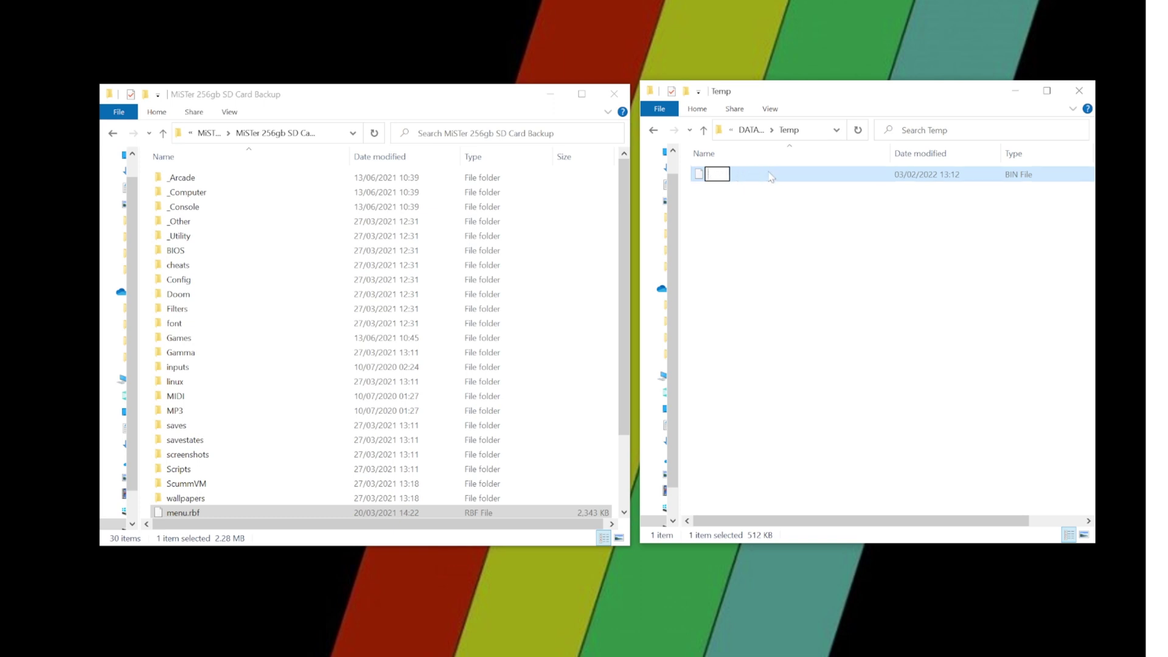
pyautogui.write('boot.rom')
pyautogui.press('Return')
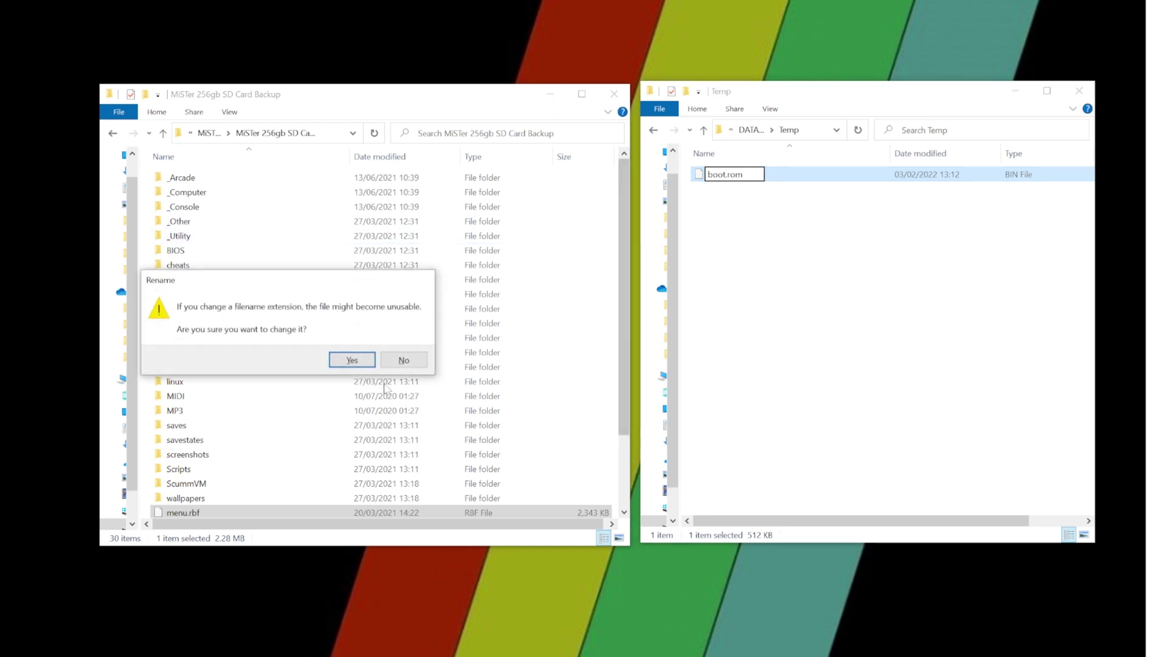
pyautogui.click(357, 366)
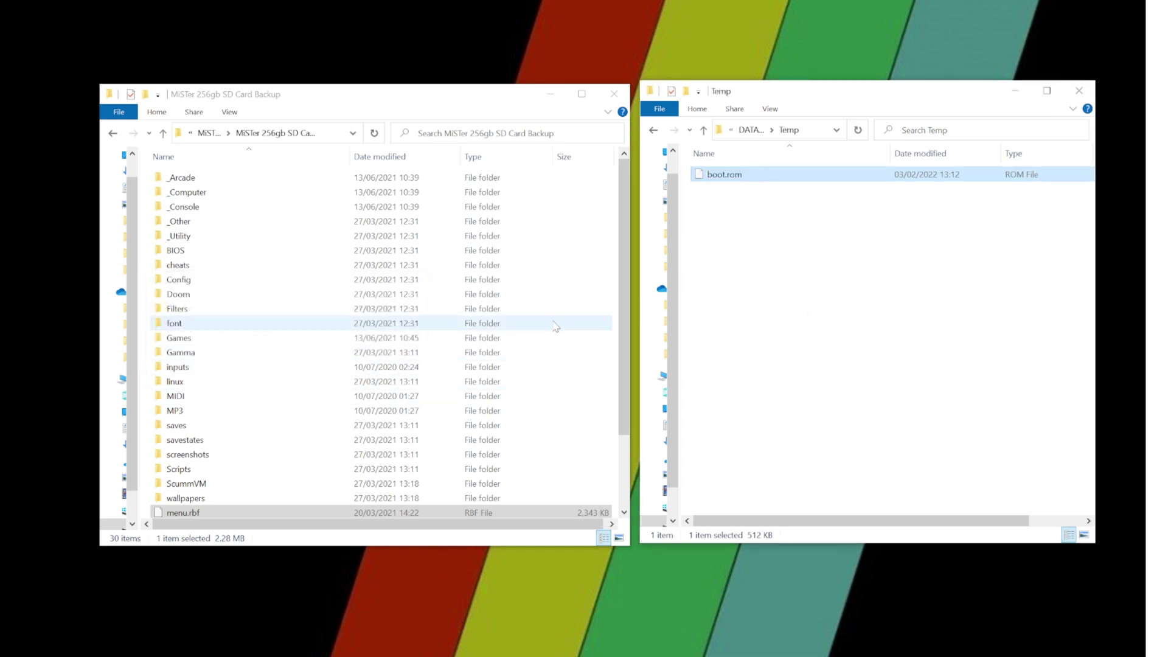
# - Create a new folder named PSX inside the Games folder of the SD card backup
pyautogui.doubleClick(166, 339)
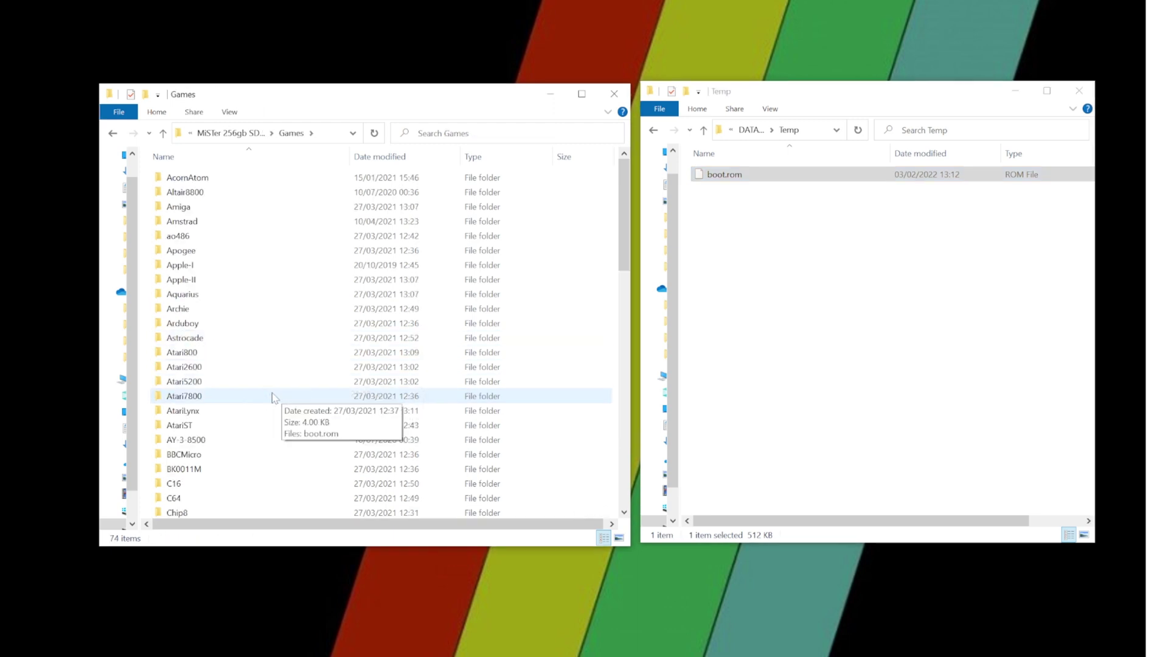
pyautogui.scroll(-3, 272, 400)
pyautogui.scroll(-3, 270, 396)
pyautogui.scroll(-3, 270, 398)
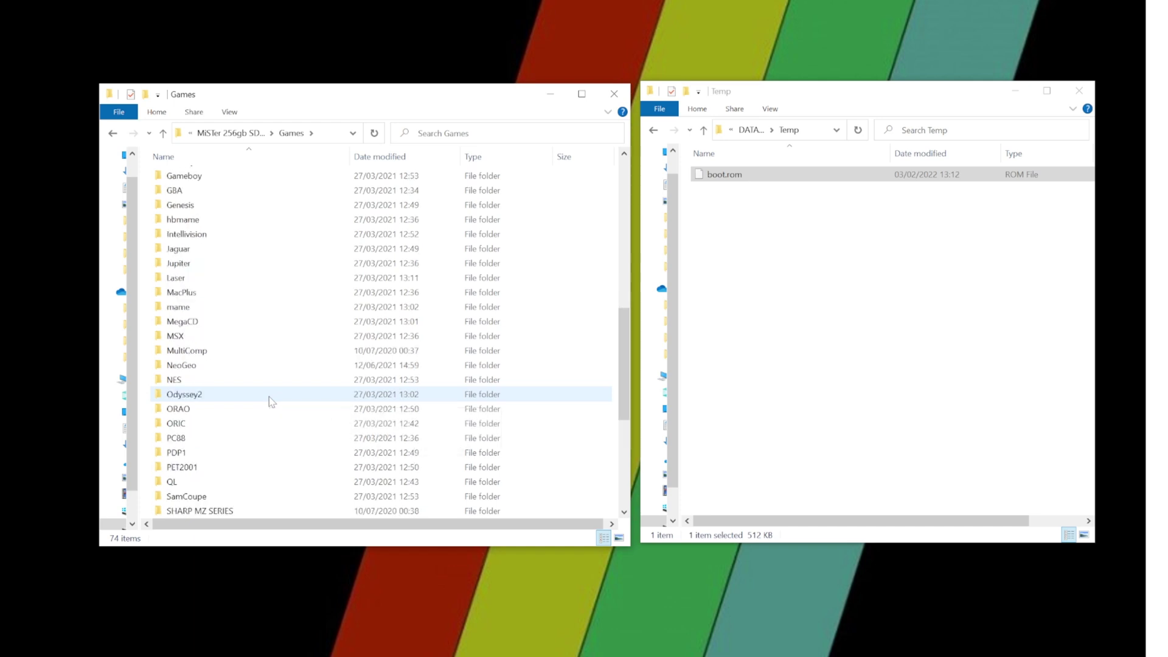
pyautogui.scroll(10, 576, 304)
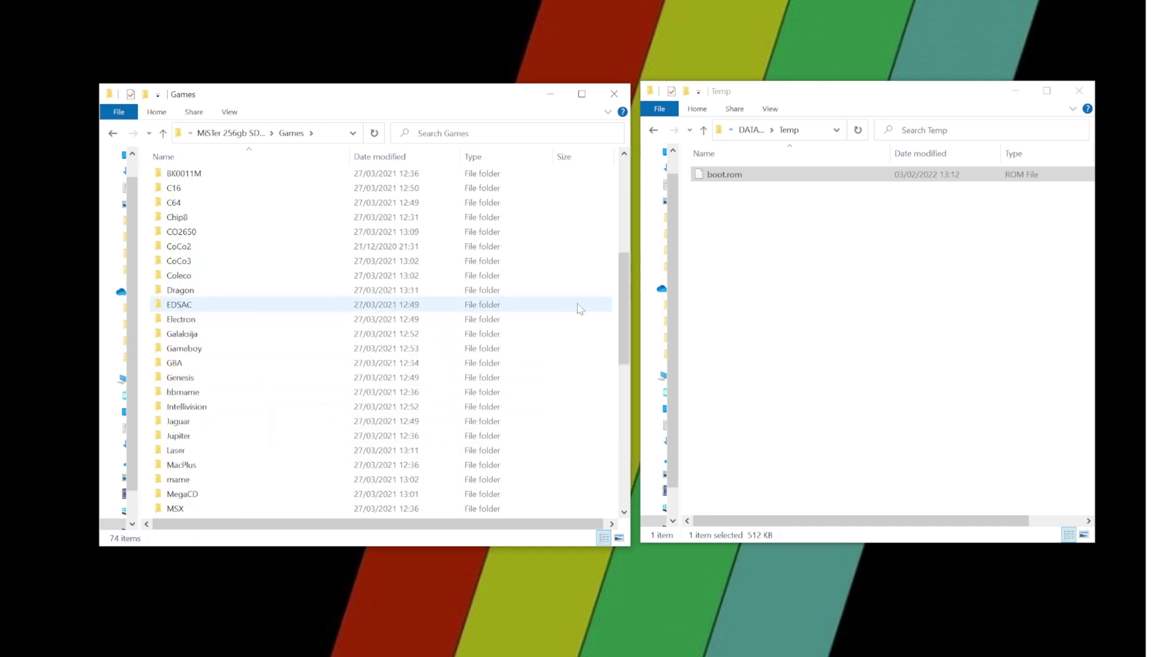
pyautogui.scroll(1, 573, 298)
pyautogui.rightClick(593, 175)
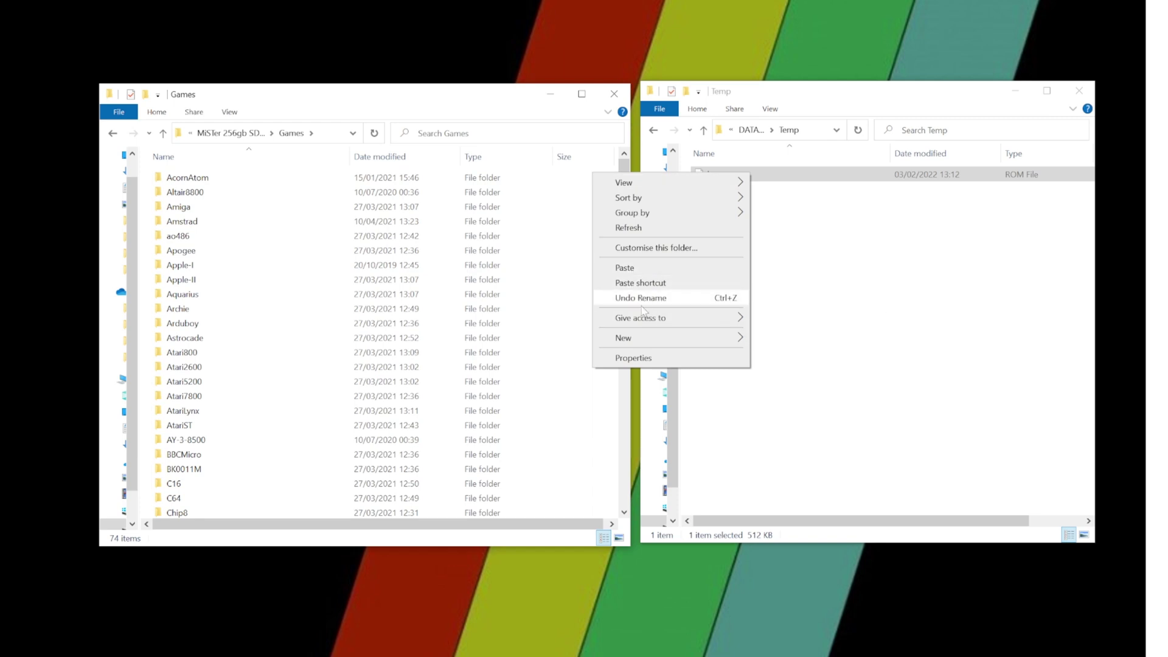
pyautogui.moveTo(740, 341)
pyautogui.click(794, 340)
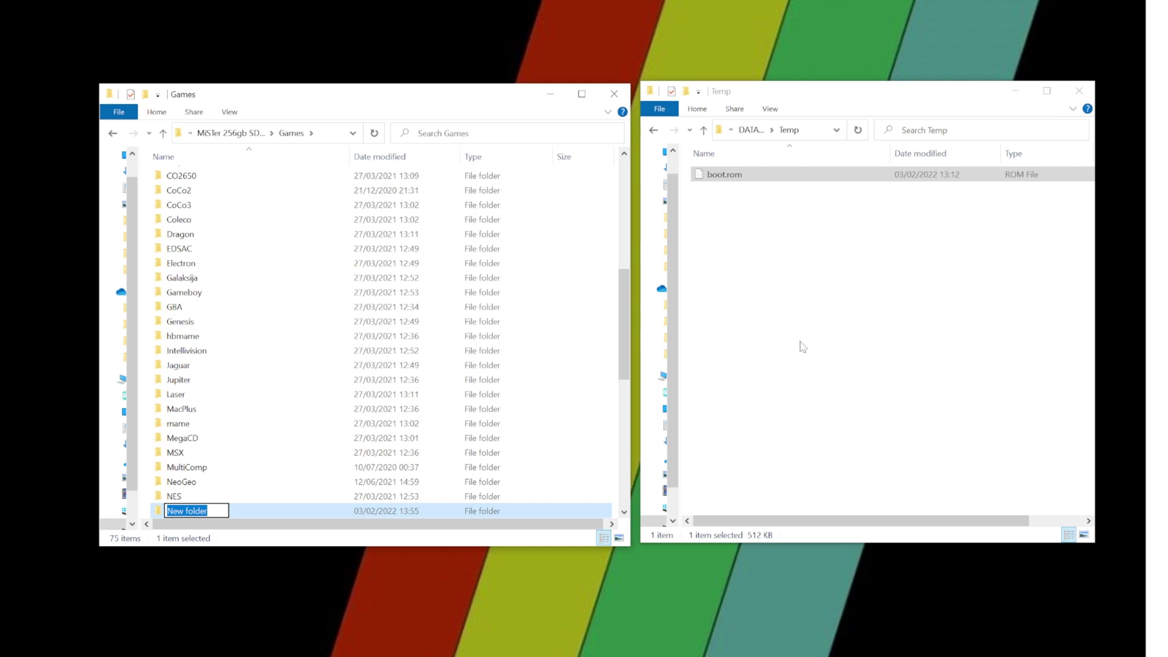
pyautogui.write('PSX')
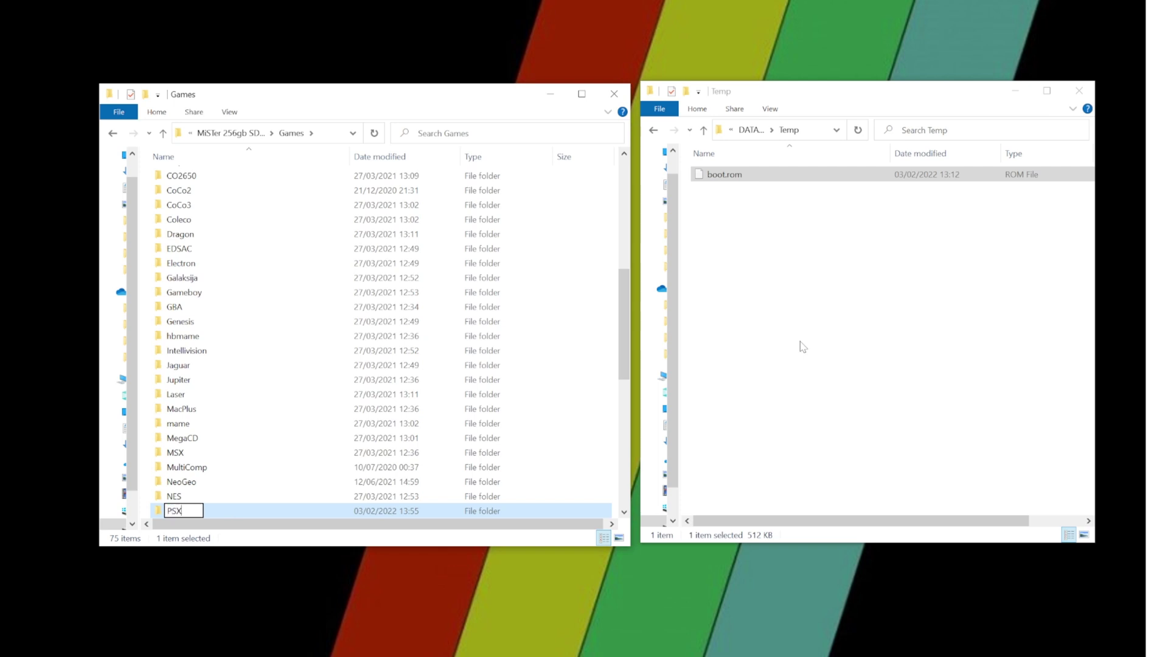
pyautogui.press('Return')
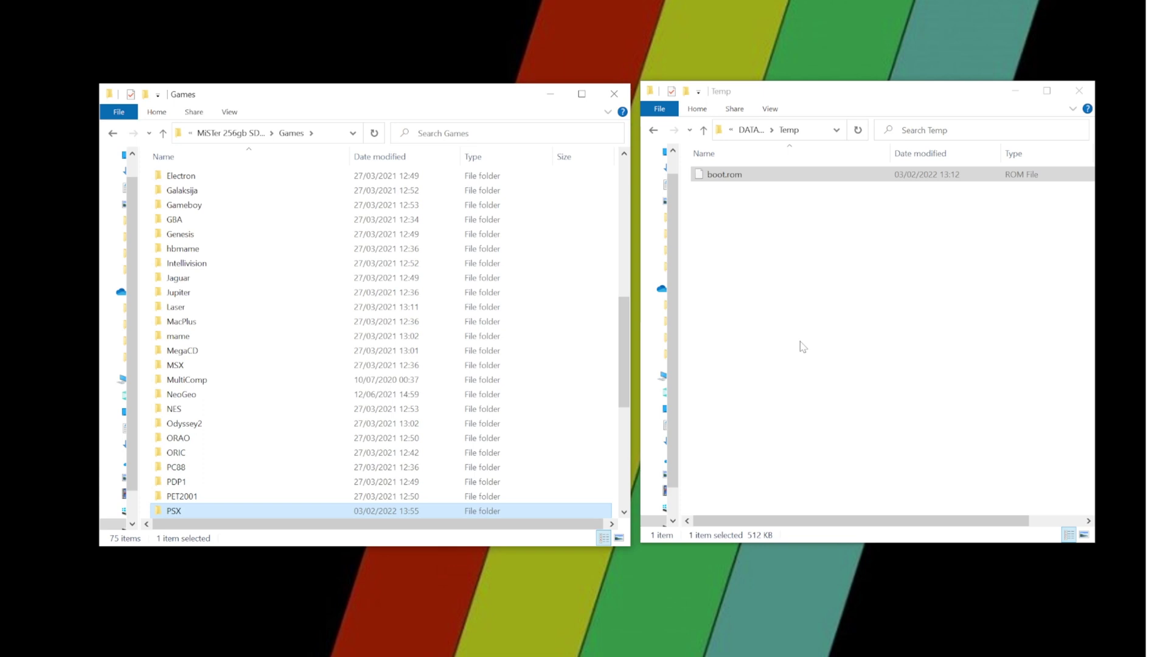
# - Move boot.rom from the Temp folder into the PSX folder
pyautogui.click(709, 176)
pyautogui.moveTo(709, 176); pyautogui.dragTo(160, 486)
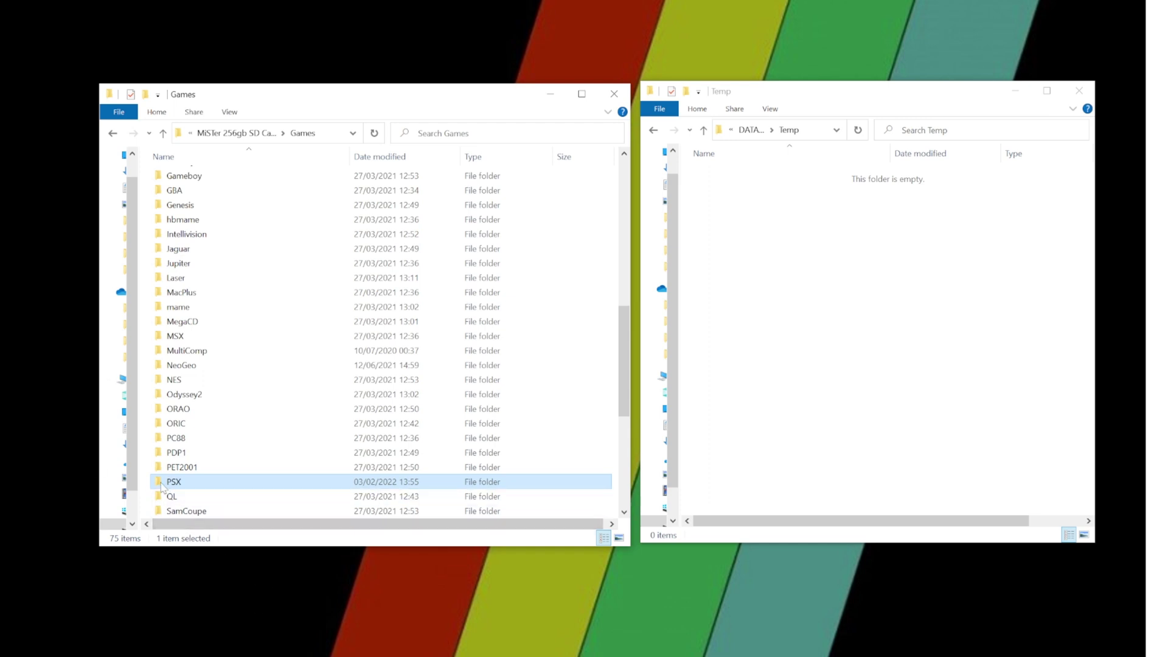
pyautogui.moveTo(161, 485)
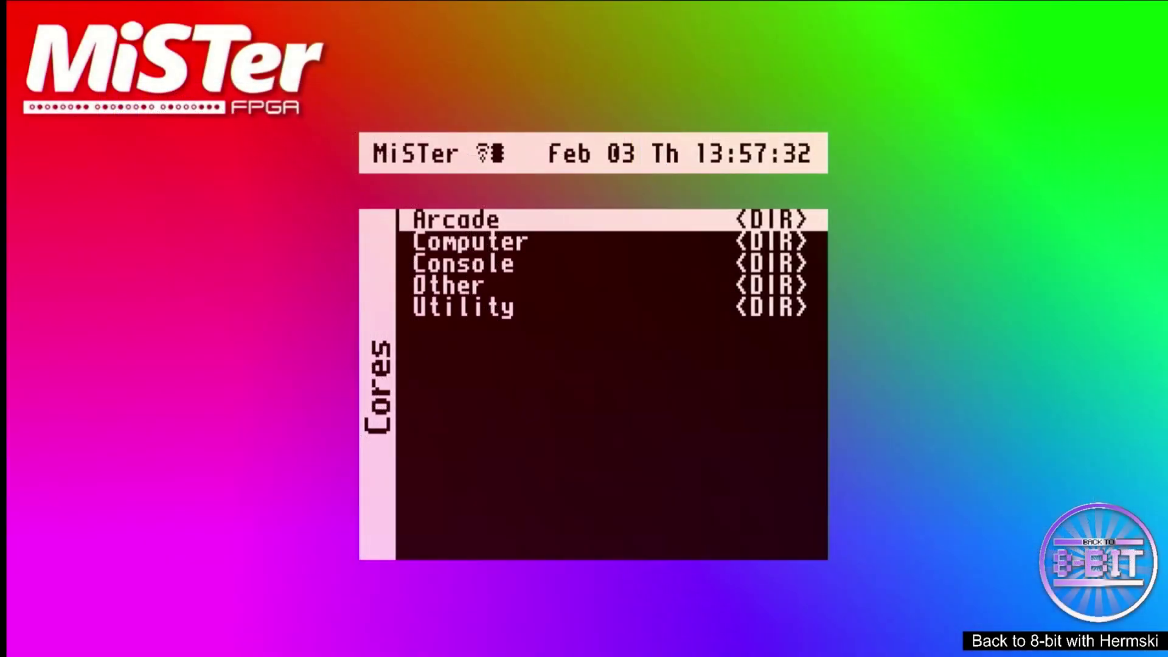
# - Switch to the MiSTer main menu and load the PSX20220202_4 core from the Console directory
pyautogui.press('Down')
pyautogui.press('Down')
pyautogui.press('Return')
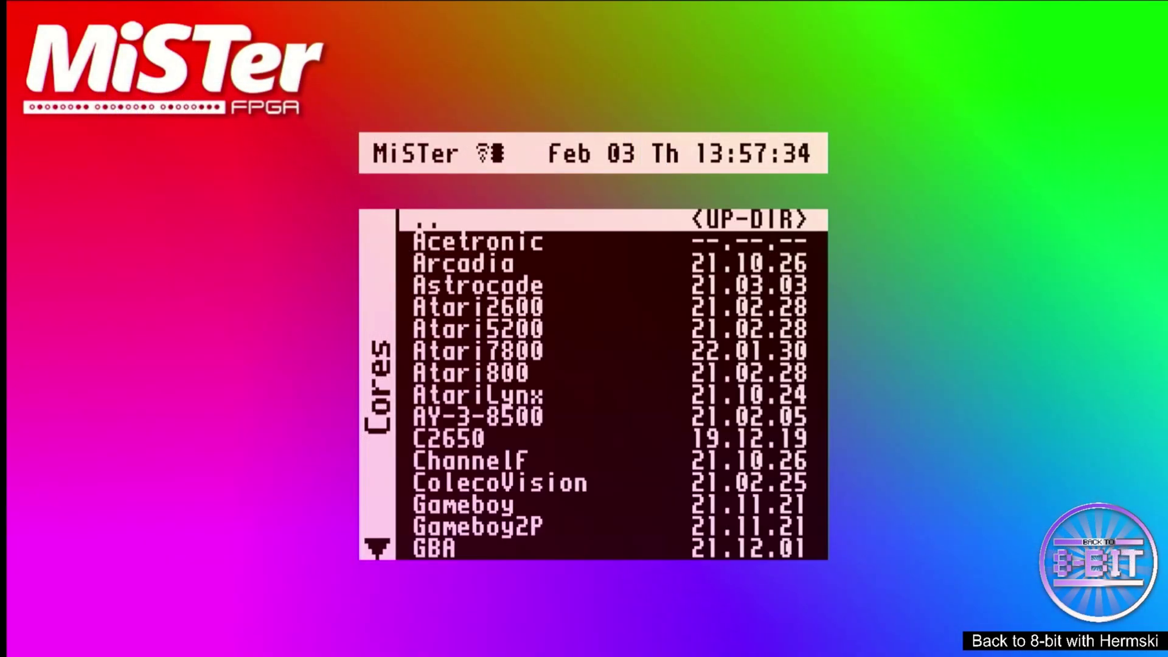
pyautogui.press('Down')
pyautogui.press('Down')
pyautogui.press('Down')
pyautogui.press('Down')
pyautogui.press('Down')
pyautogui.press('Down')
pyautogui.press('Down')
pyautogui.press('Down')
pyautogui.press('Down')
pyautogui.press('Down')
pyautogui.press('Down')
pyautogui.press('Down')
pyautogui.press('Down')
pyautogui.press('Down')
pyautogui.press('Down')
pyautogui.press('Down')
pyautogui.press('Down')
pyautogui.press('Down')
pyautogui.press('Down')
pyautogui.press('Down')
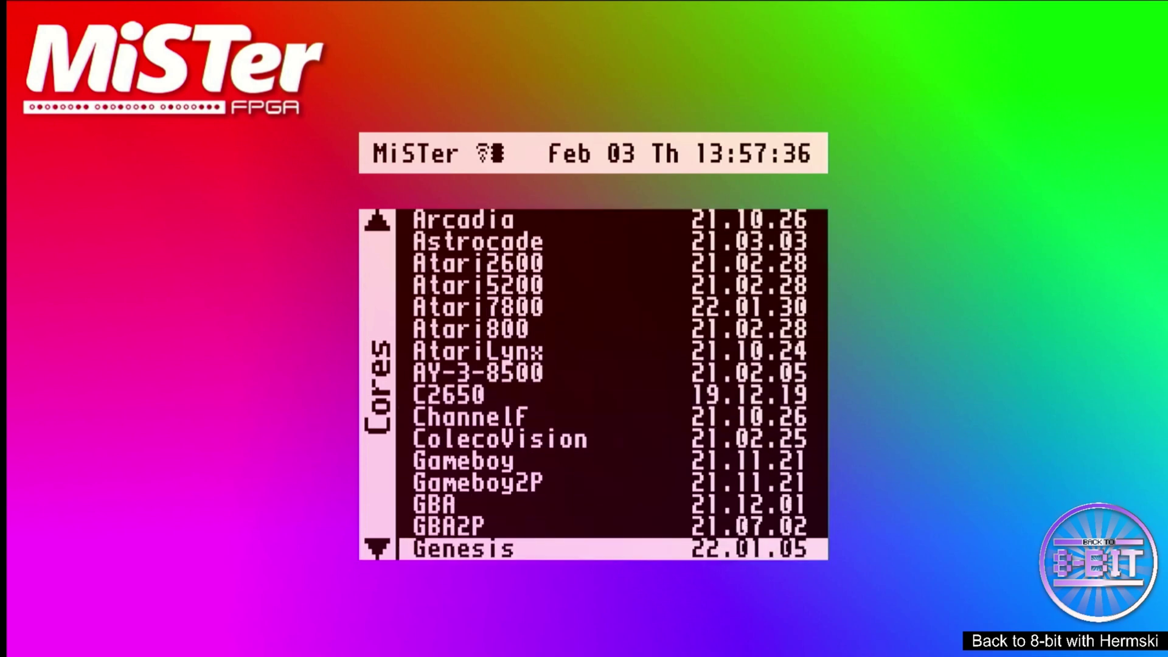
pyautogui.press('Down')
pyautogui.press('Down')
pyautogui.press('Down')
pyautogui.press('Down')
pyautogui.press('Down')
pyautogui.press('Down')
pyautogui.press('Down')
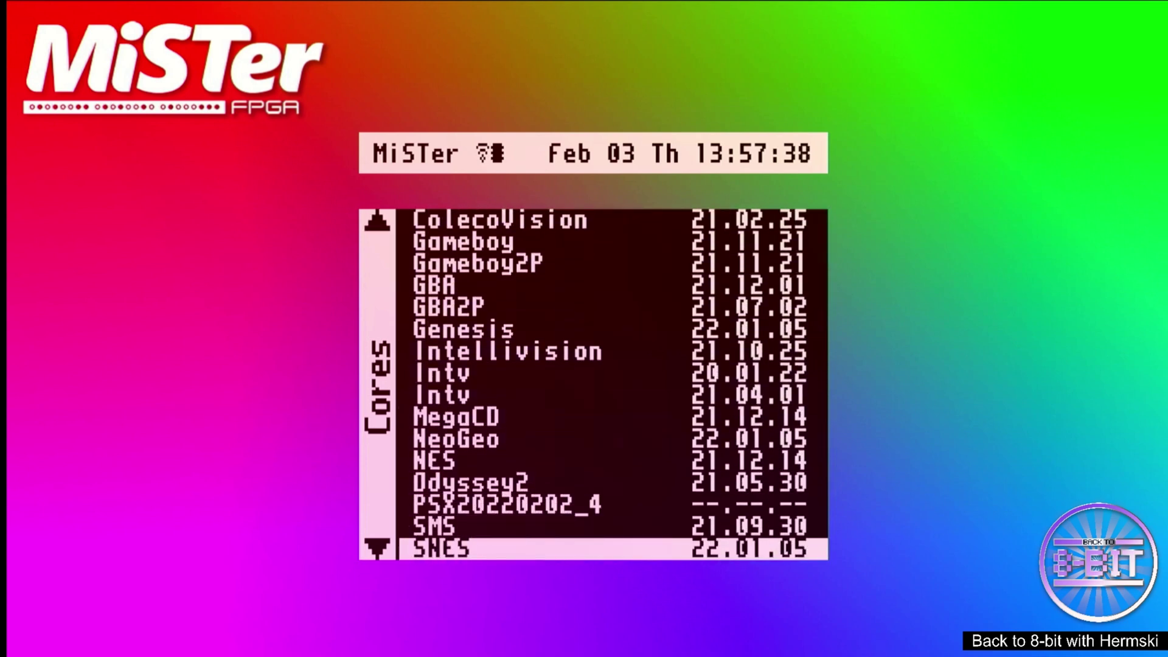
pyautogui.press('Up')
pyautogui.press('Up')
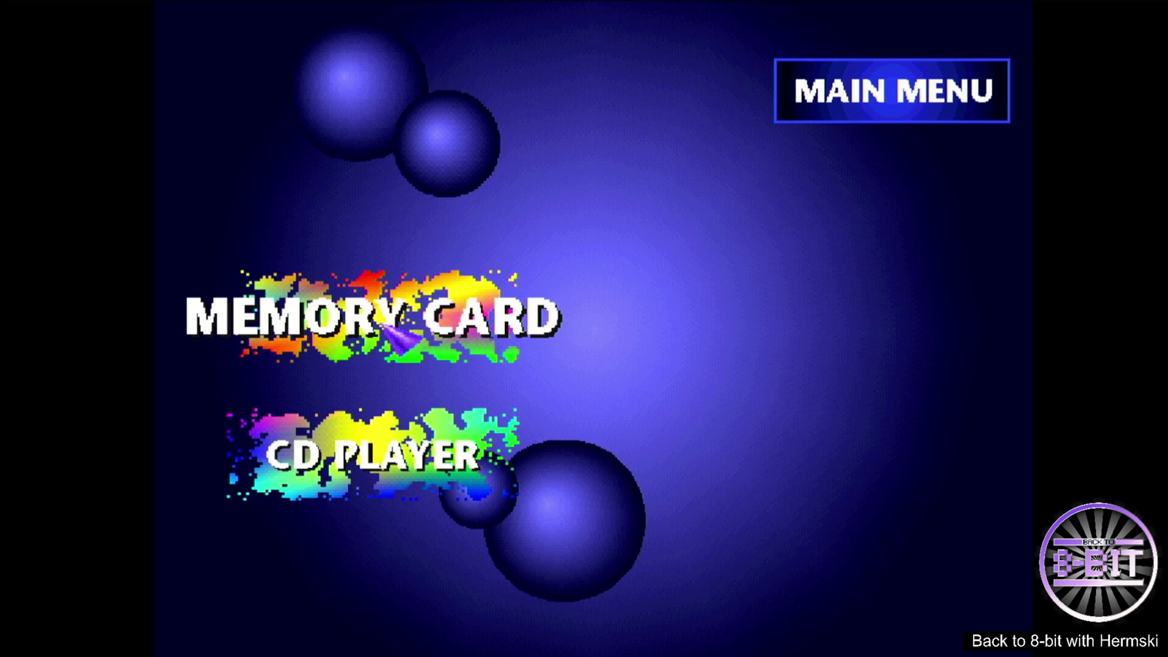
# - Open the core's disc image selection and go to Spyro the Dragon (USA).cue
pyautogui.press('F12')
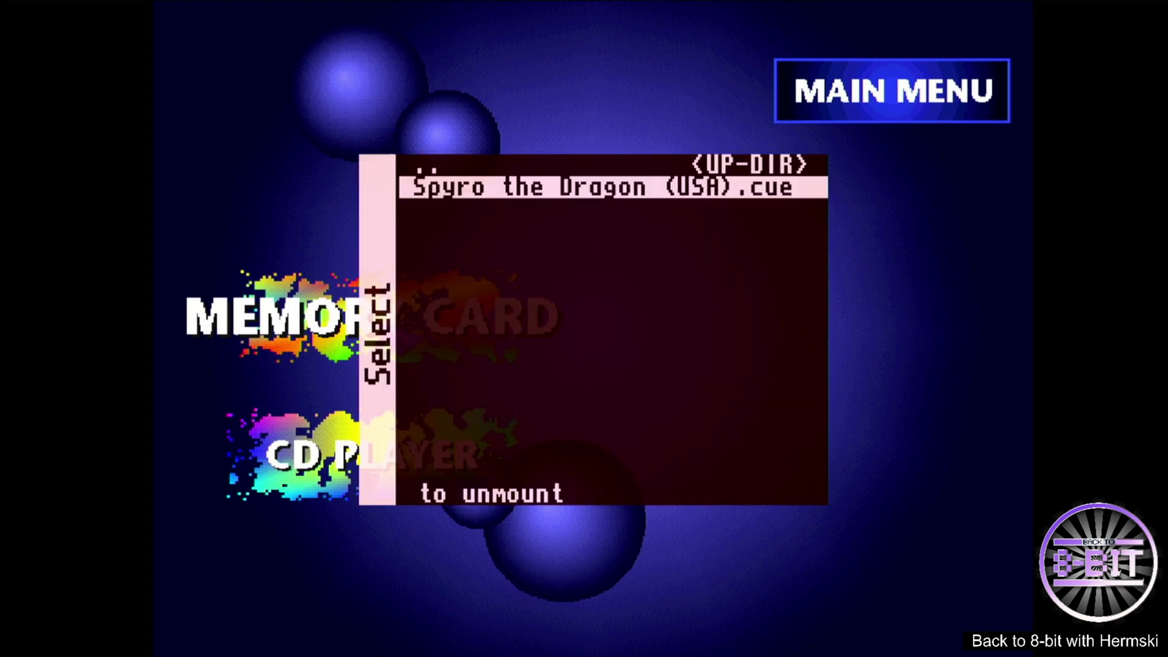